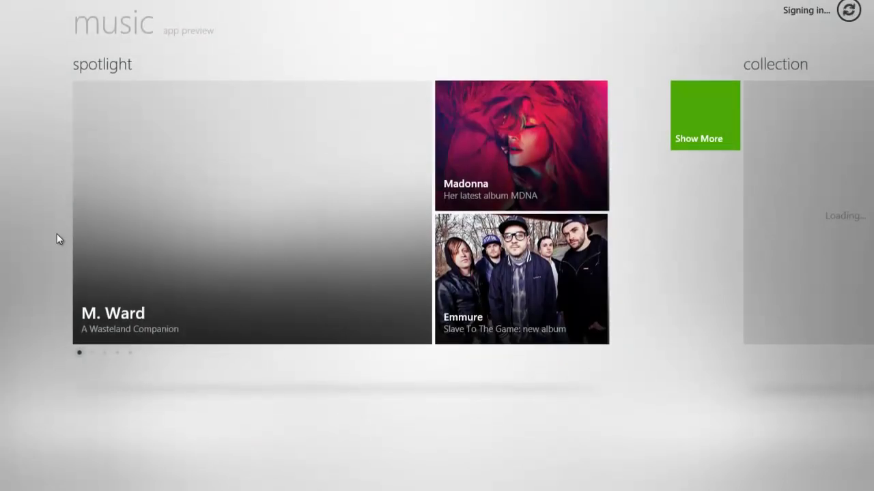
# - Scroll across the Music hub to review the few albums in the collection
pyautogui.hscroll(2, 404, 227)
pyautogui.hscroll(3, 551, 246)
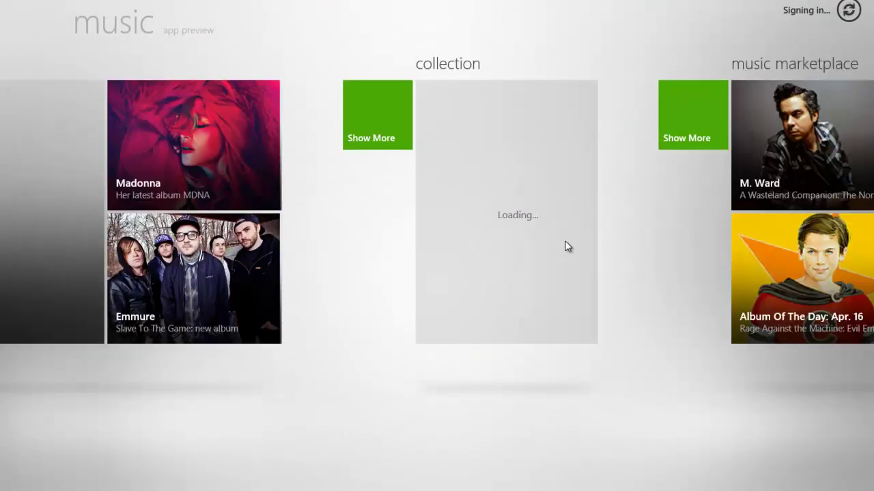
pyautogui.hscroll(2, 412, 166)
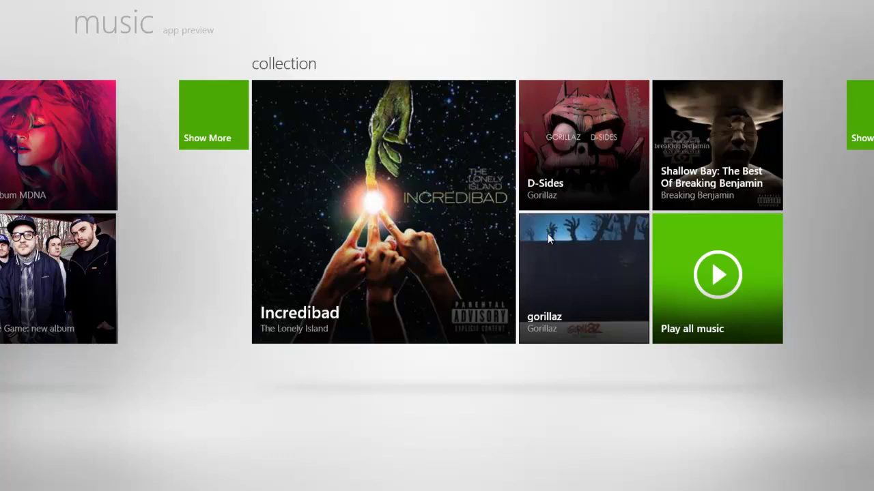
pyautogui.scroll(3, 380, 221)
pyautogui.scroll(-4, 347, 191)
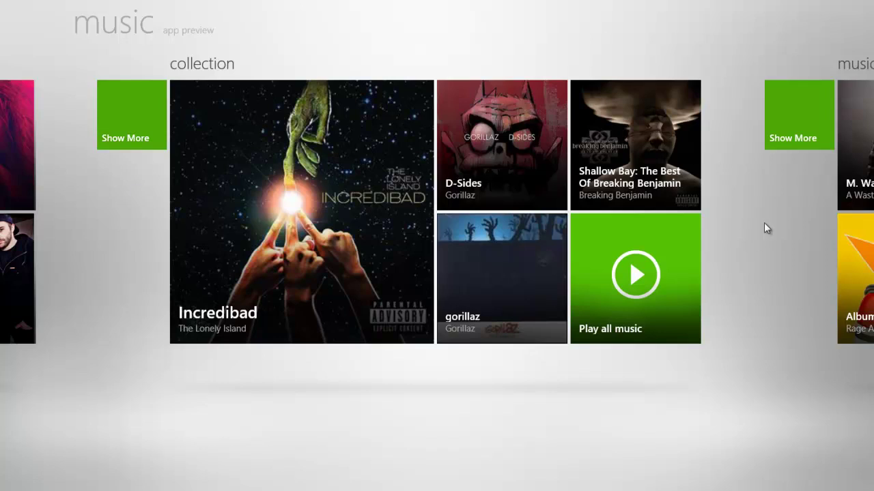
pyautogui.scroll(4, 461, 255)
pyautogui.scroll(-3, 440, 266)
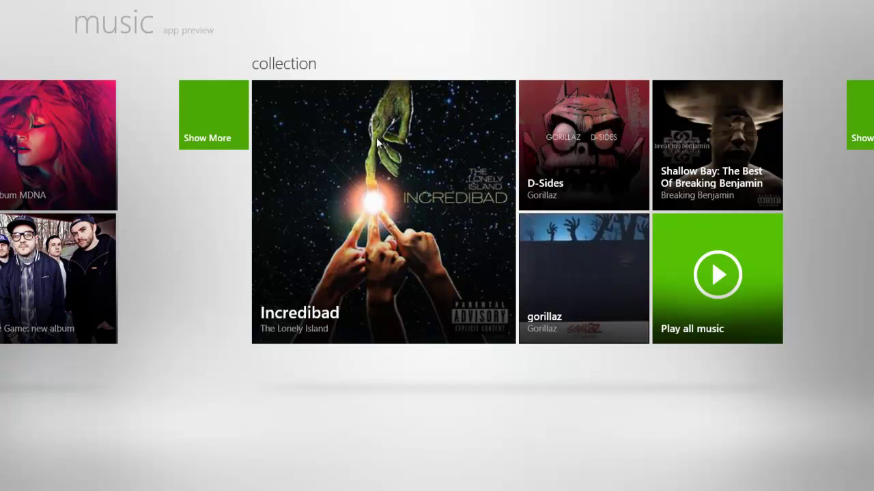
pyautogui.scroll(5, 282, 274)
pyautogui.scroll(-3, 321, 262)
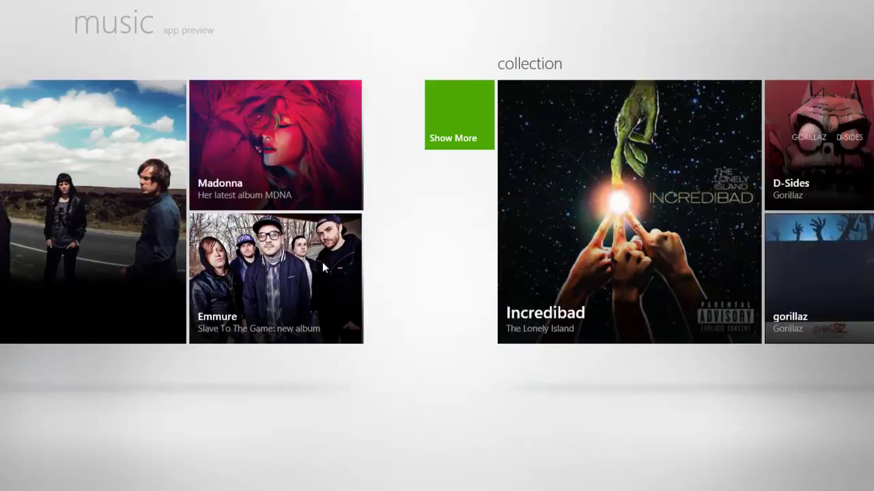
# - From the Start screen, search 'Windows Media' and launch Windows Media Player
pyautogui.click(14, 481)
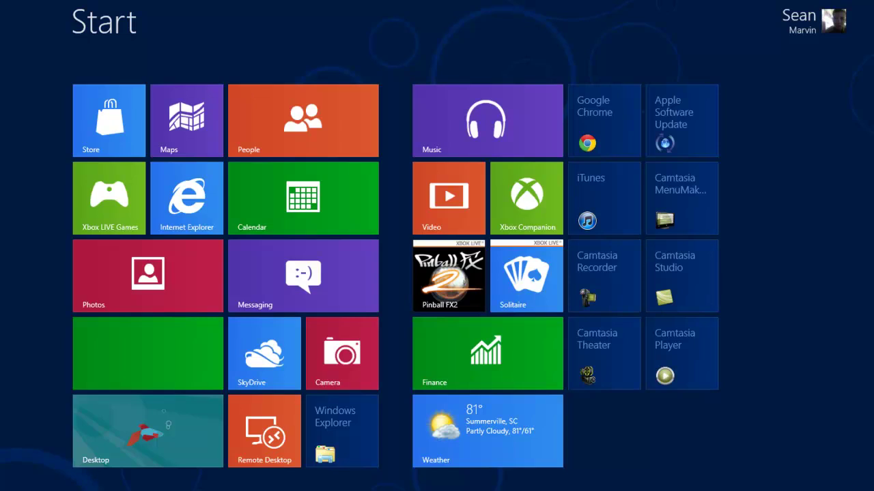
pyautogui.moveTo(872, 4)
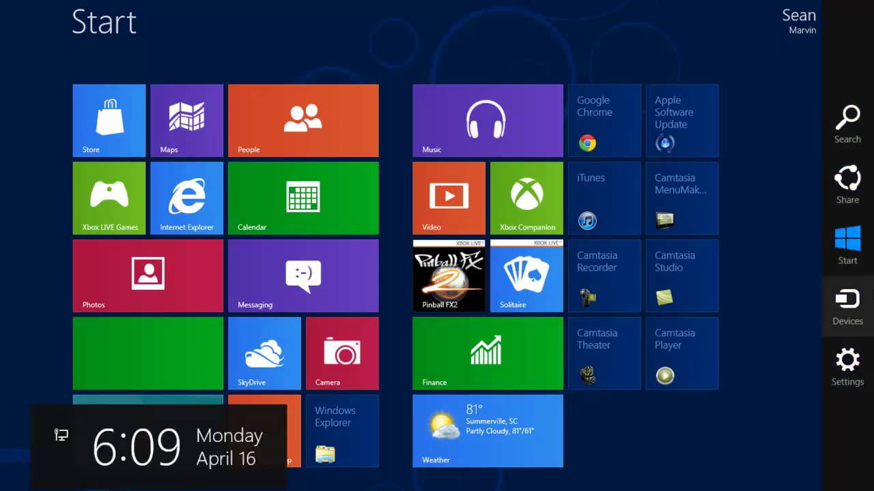
pyautogui.click(862, 123)
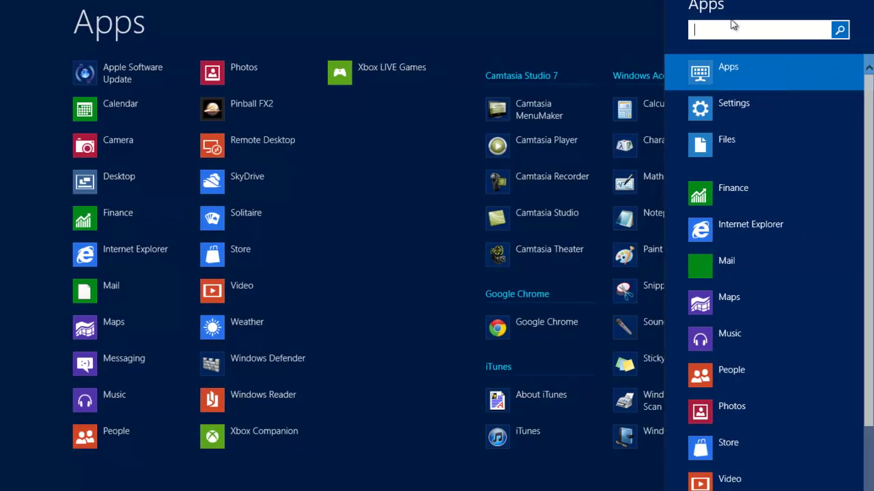
pyautogui.write('Windows Media')
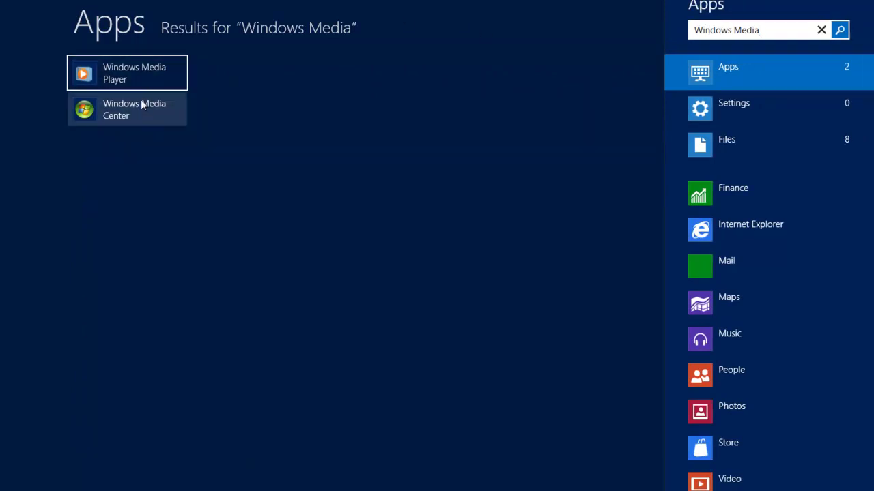
pyautogui.click(143, 74)
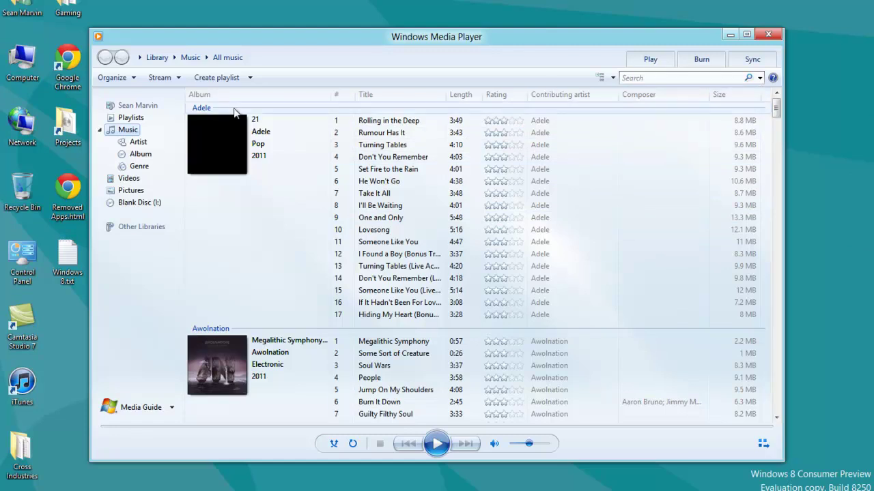
# - Open Organize > Manage libraries > Music to show the Music Library Locations
pyautogui.click(135, 80)
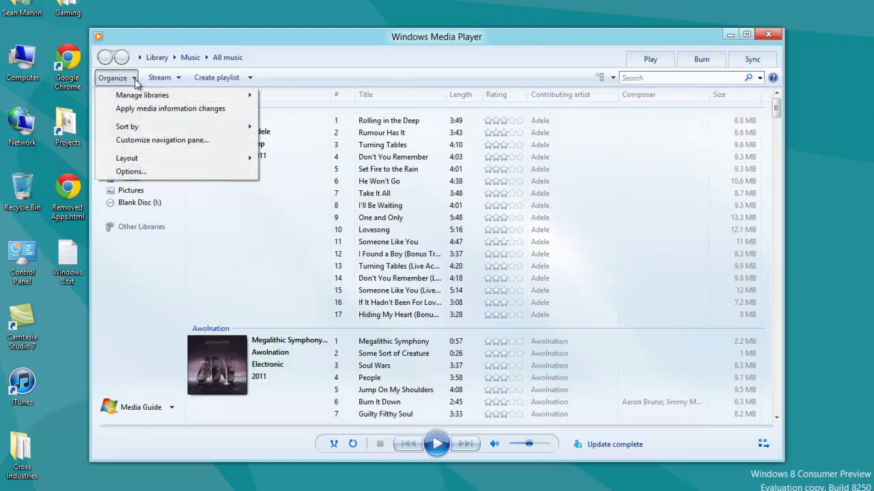
pyautogui.moveTo(129, 98)
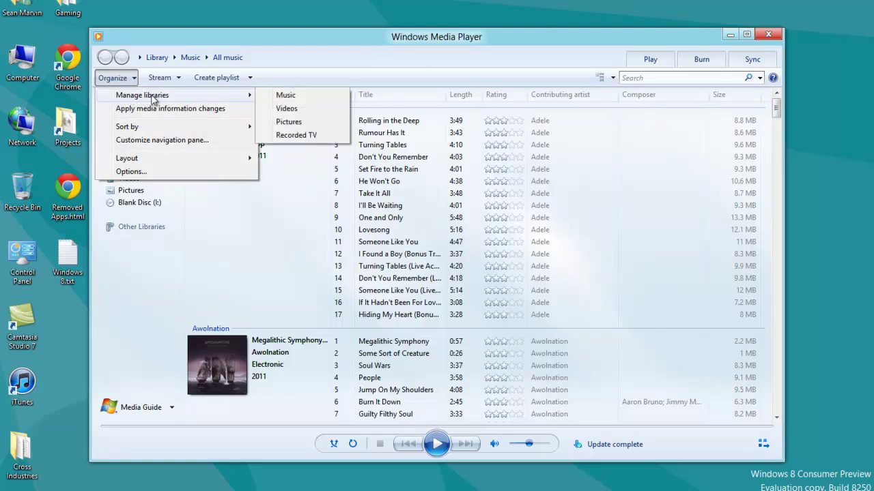
pyautogui.click(267, 99)
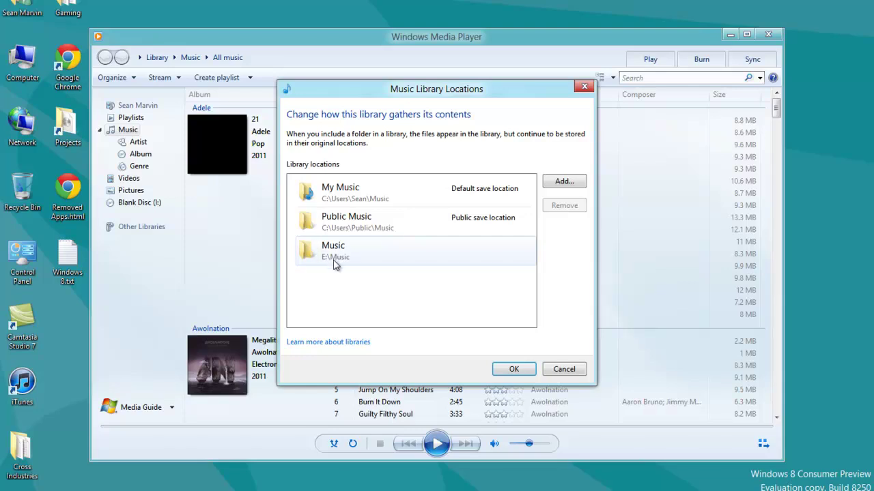
# - Try including E:\Music, dismiss the already-included warning, and confirm the library locations
pyautogui.click(583, 181)
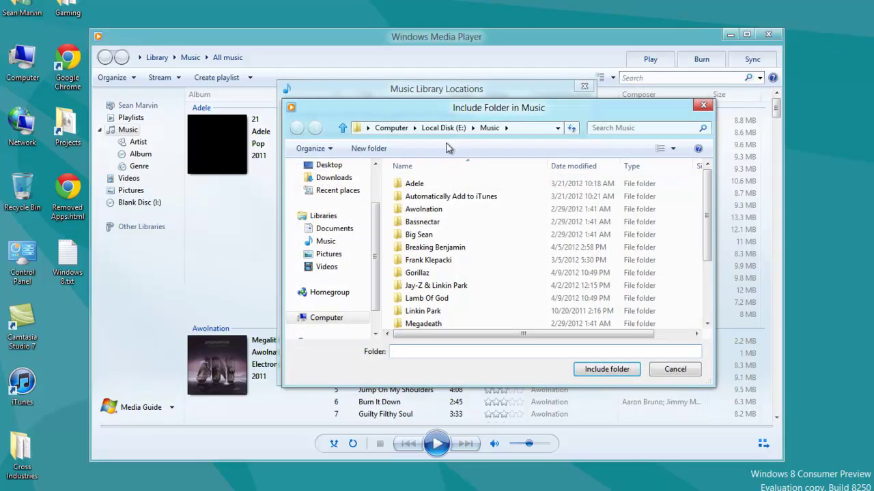
pyautogui.doubleClick(419, 235)
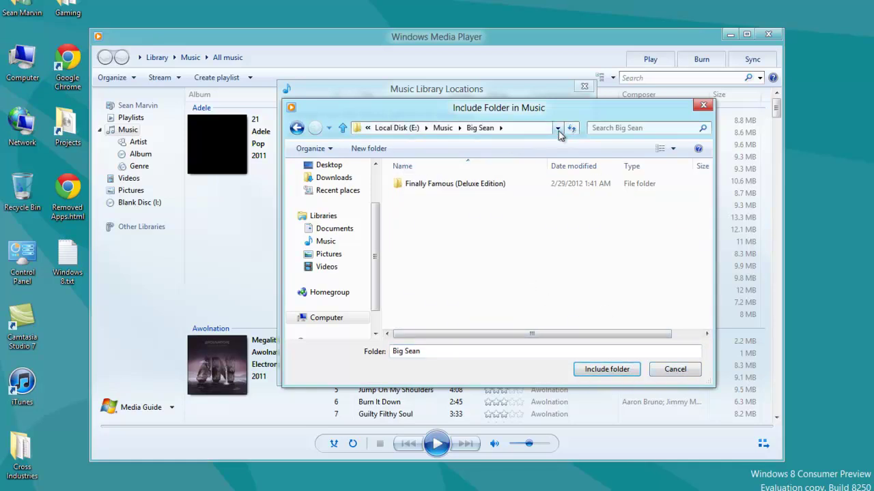
pyautogui.click(442, 128)
pyautogui.scroll(-3, 424, 237)
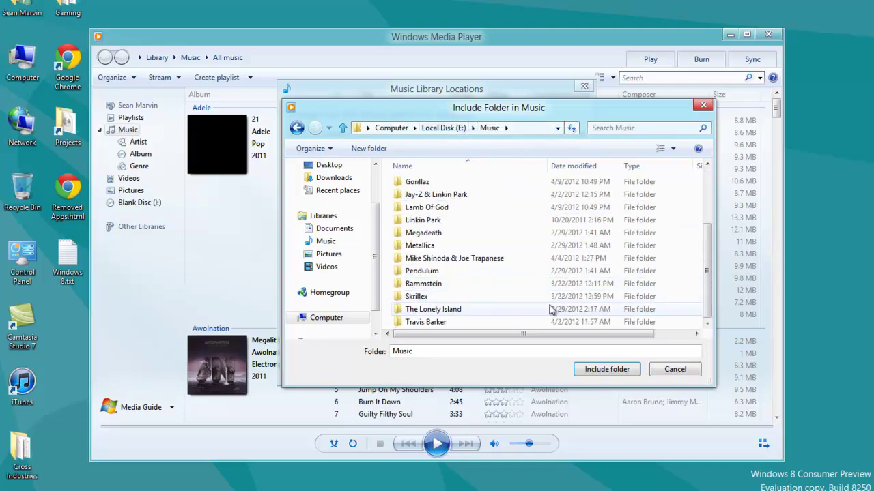
pyautogui.moveTo(707, 263); pyautogui.dragTo(715, 173)
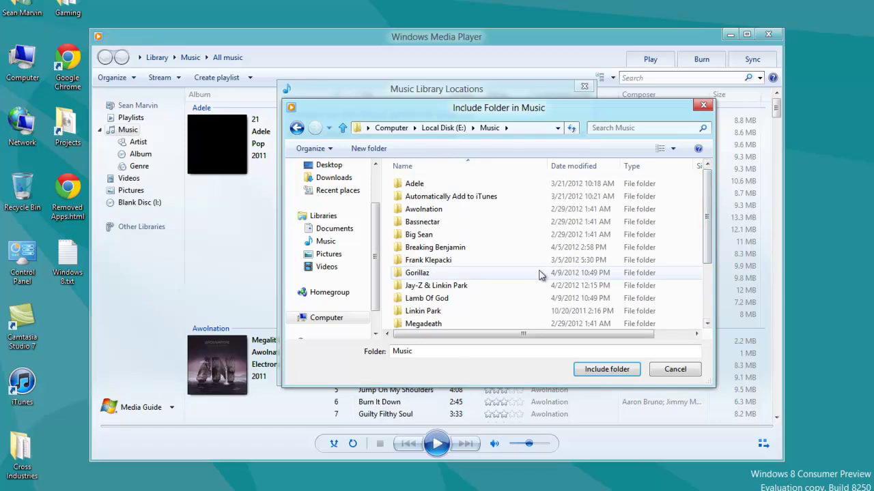
pyautogui.click(599, 369)
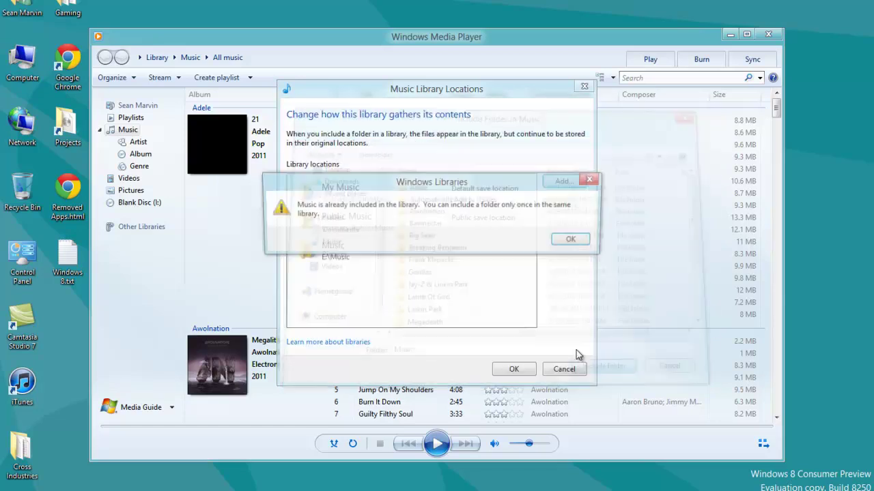
pyautogui.click(574, 240)
pyautogui.click(513, 370)
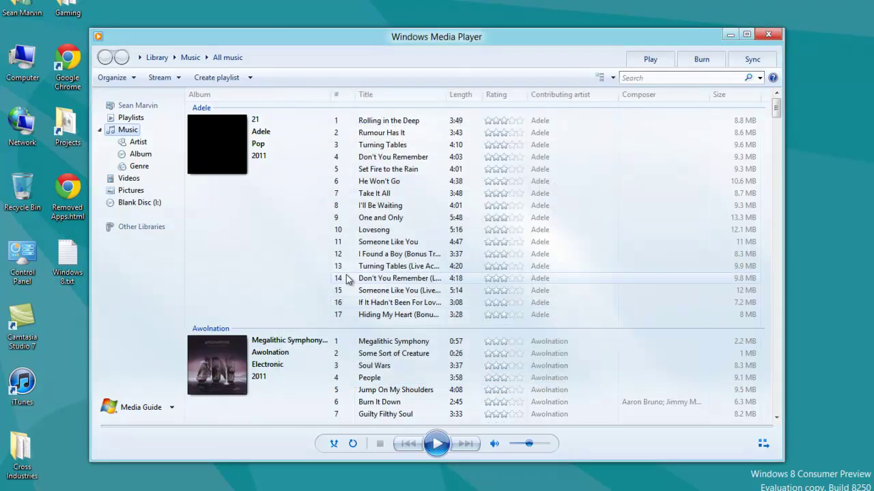
# - Scroll through the music list, then close Windows Media Player
pyautogui.scroll(-4, 558, 273)
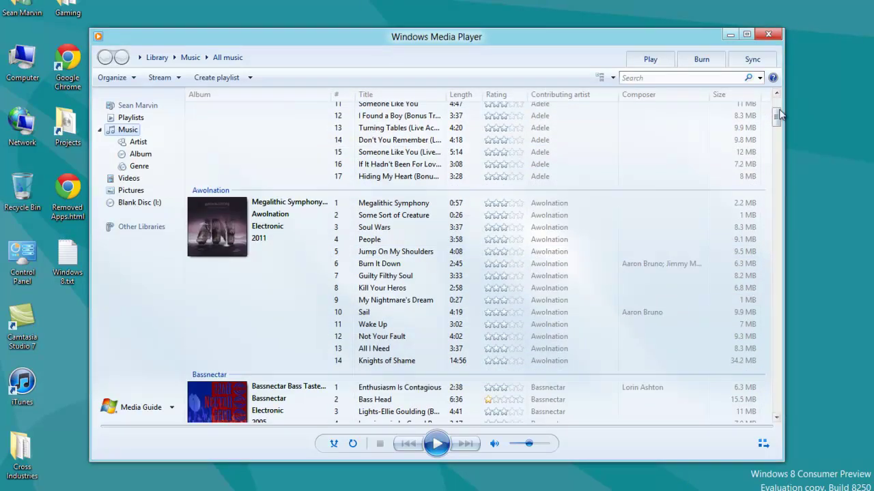
pyautogui.moveTo(779, 116)
pyautogui.mouseDown()
pyautogui.moveTo(778, 400)
pyautogui.moveTo(779, 104)
pyautogui.mouseUp()
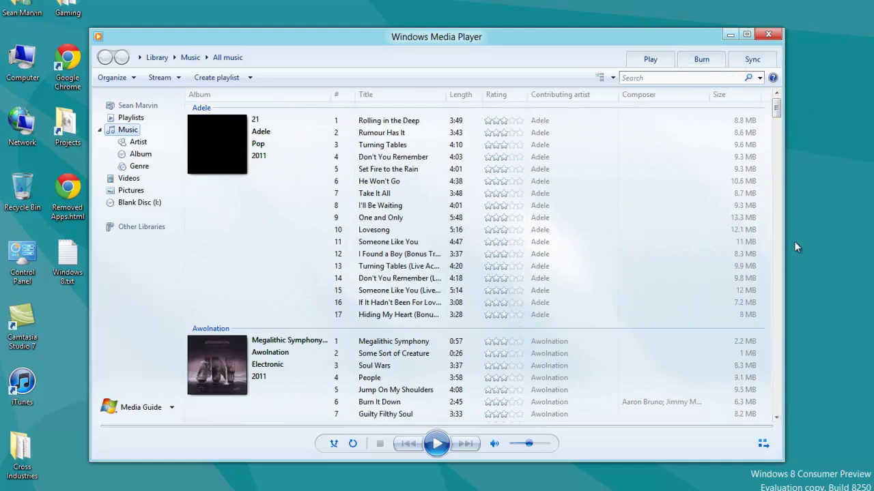
pyautogui.scroll(-3, 530, 273)
pyautogui.scroll(3, 580, 270)
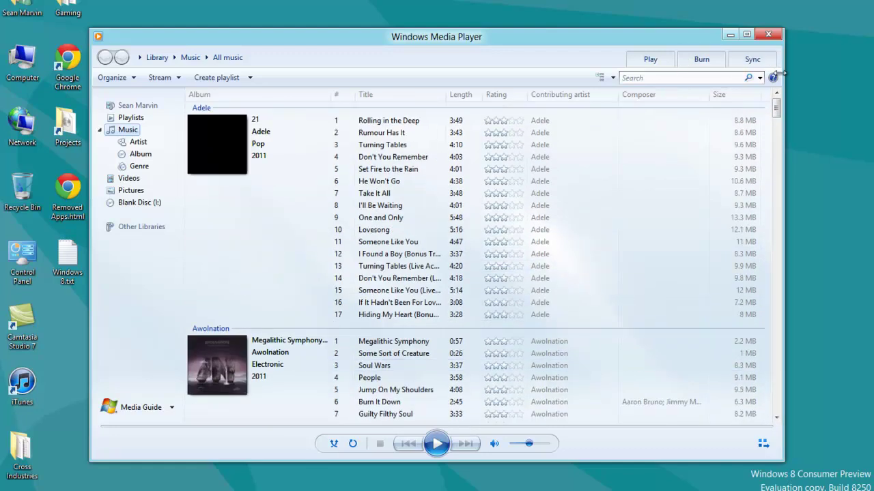
pyautogui.click(773, 34)
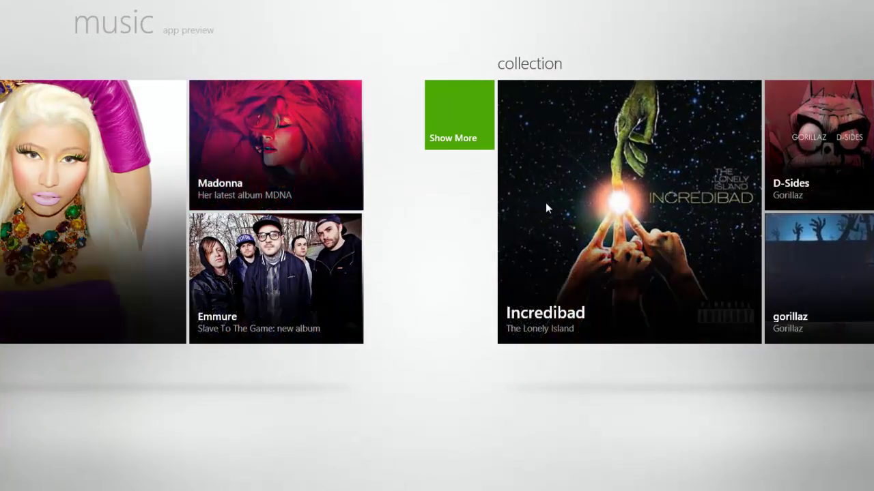
# - Expand the collection to all albums, including Skrillex, Lamb Of God, Rammstein and Hybrid Theory
pyautogui.scroll(-3, 540, 208)
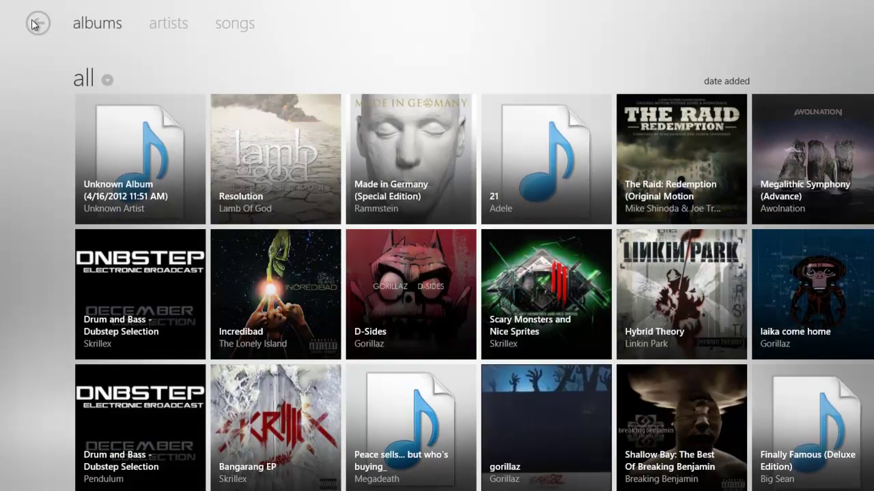
pyautogui.click(36, 25)
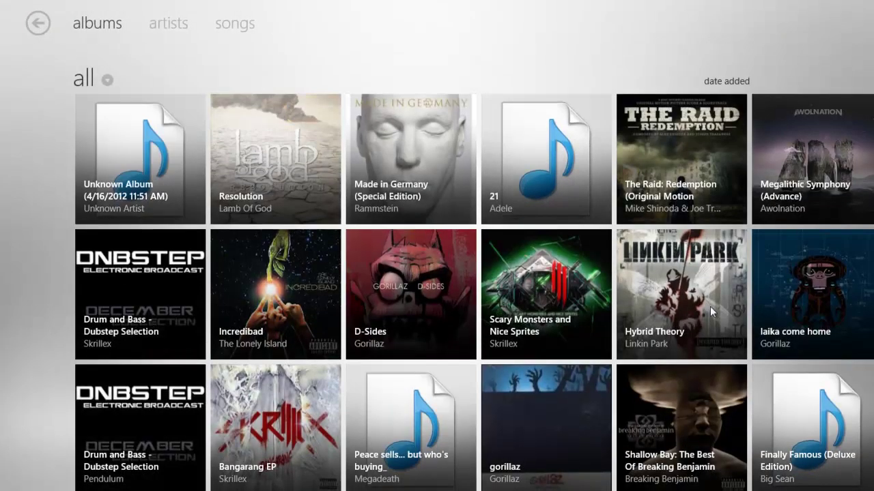
pyautogui.scroll(-4, 704, 304)
pyautogui.scroll(-2, 759, 296)
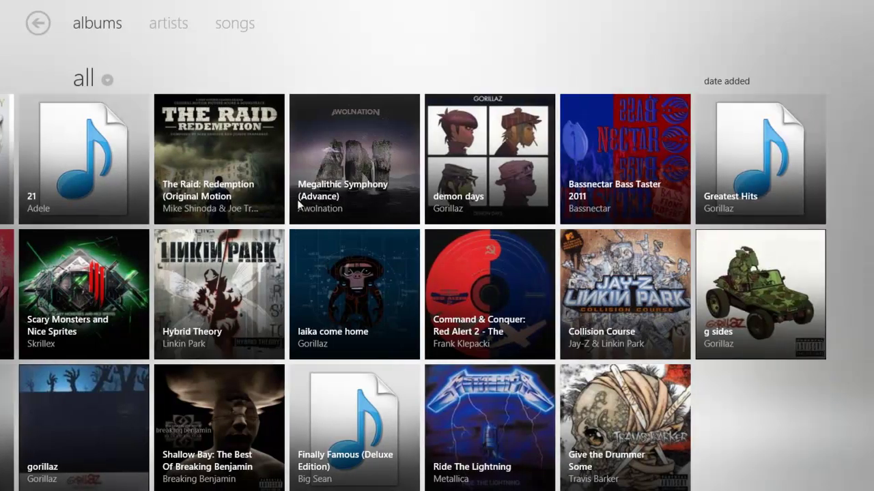
pyautogui.scroll(7, 294, 272)
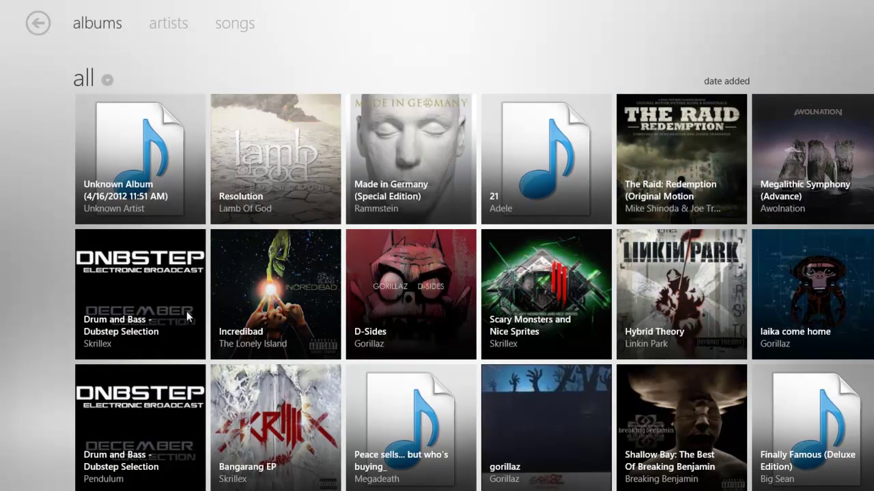
# - Play Scatta from Skrillex's Drum and Bass - Dubstep Selection album, then pause it
pyautogui.click(130, 333)
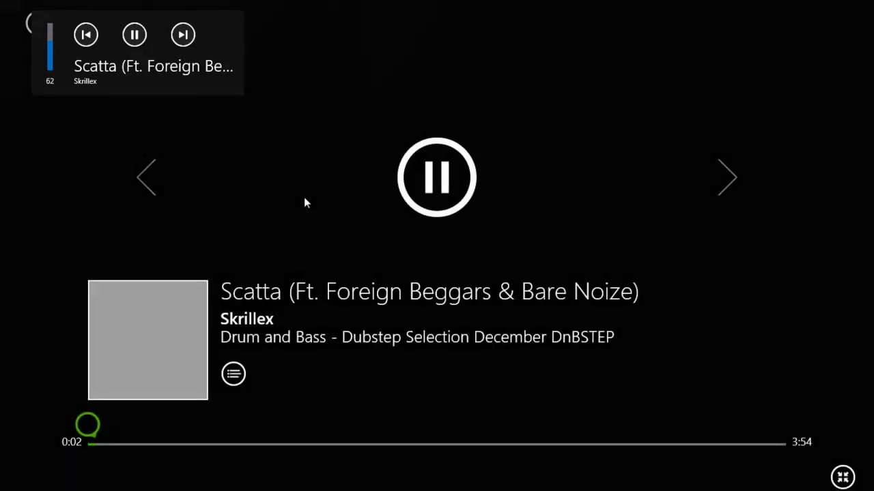
pyautogui.click(135, 34)
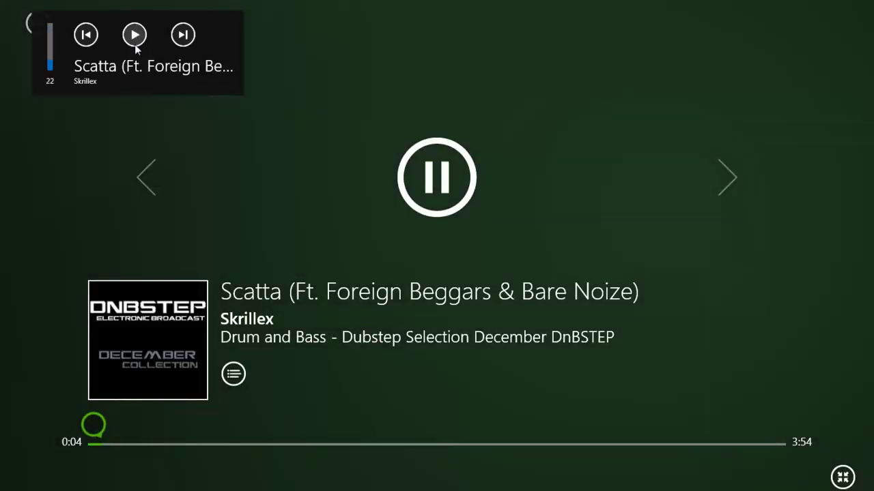